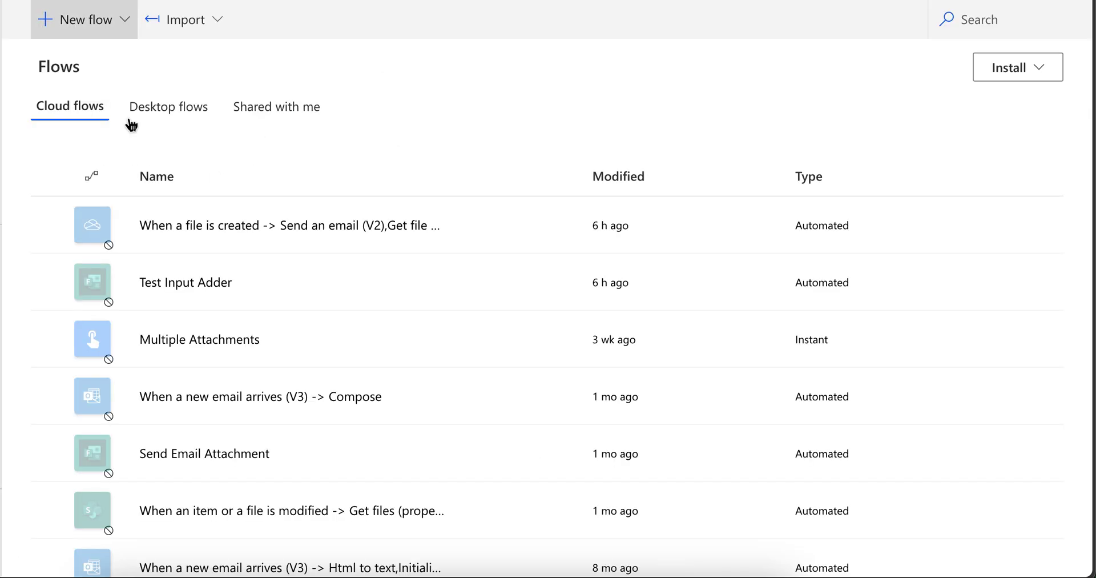
Step: Start a new automated cloud flow named SaveAttachment
left_click(93, 26)
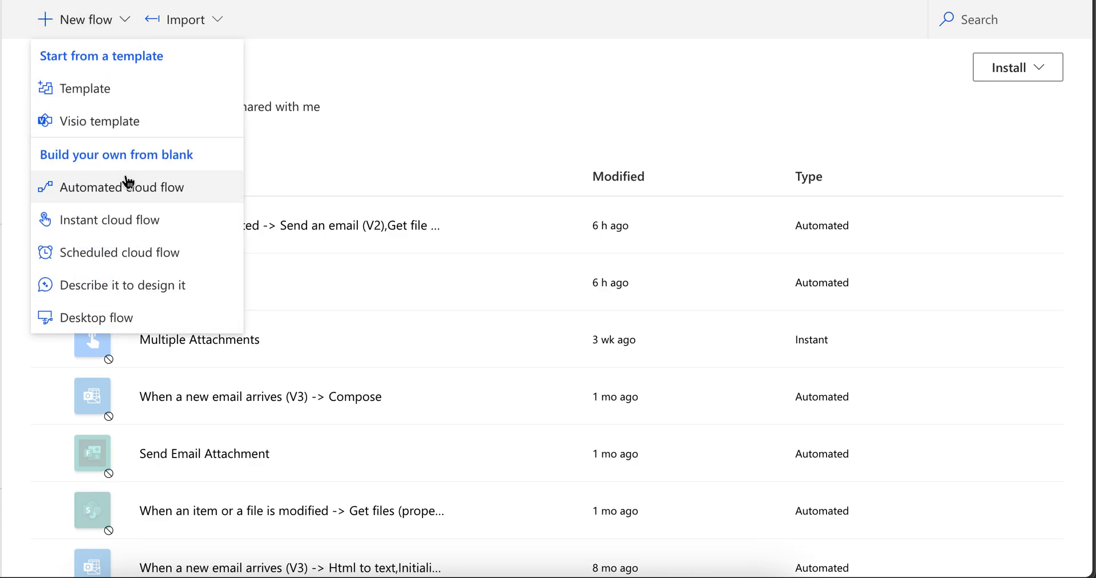
left_click(101, 196)
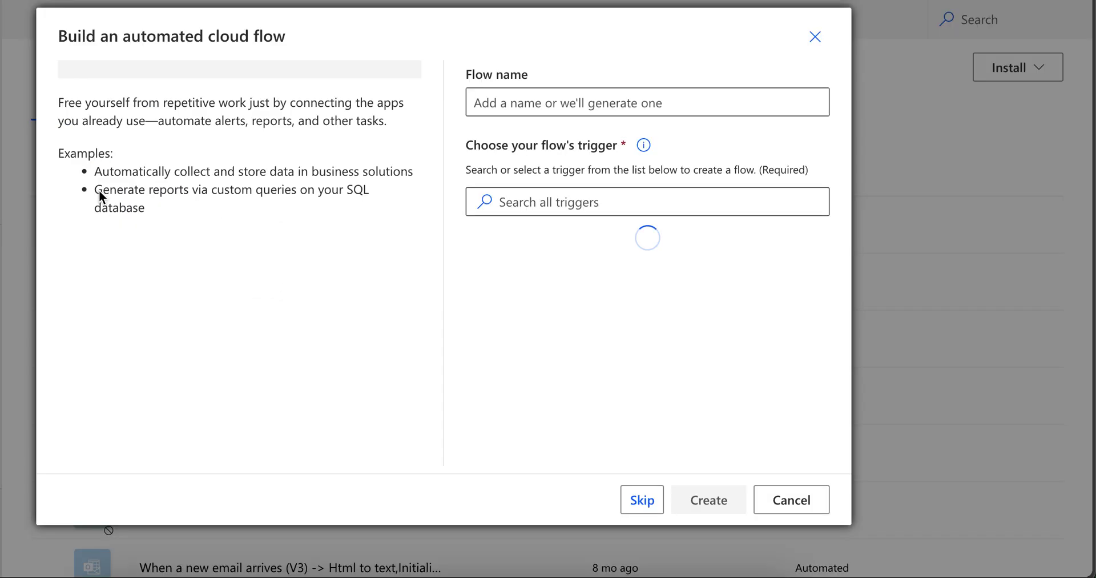
left_click(521, 109)
type("S")
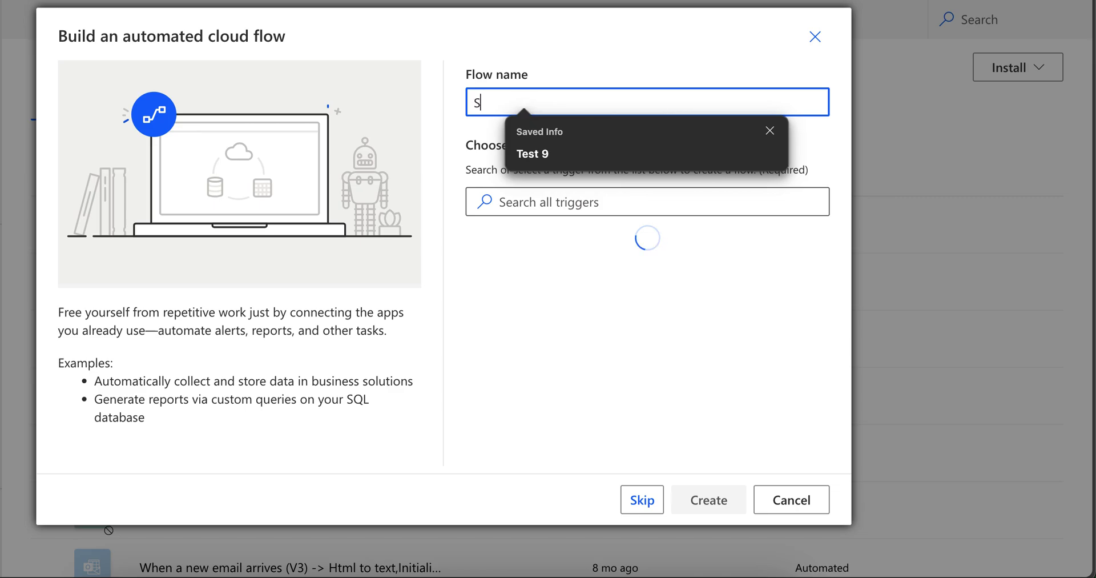
type("aveAttachment")
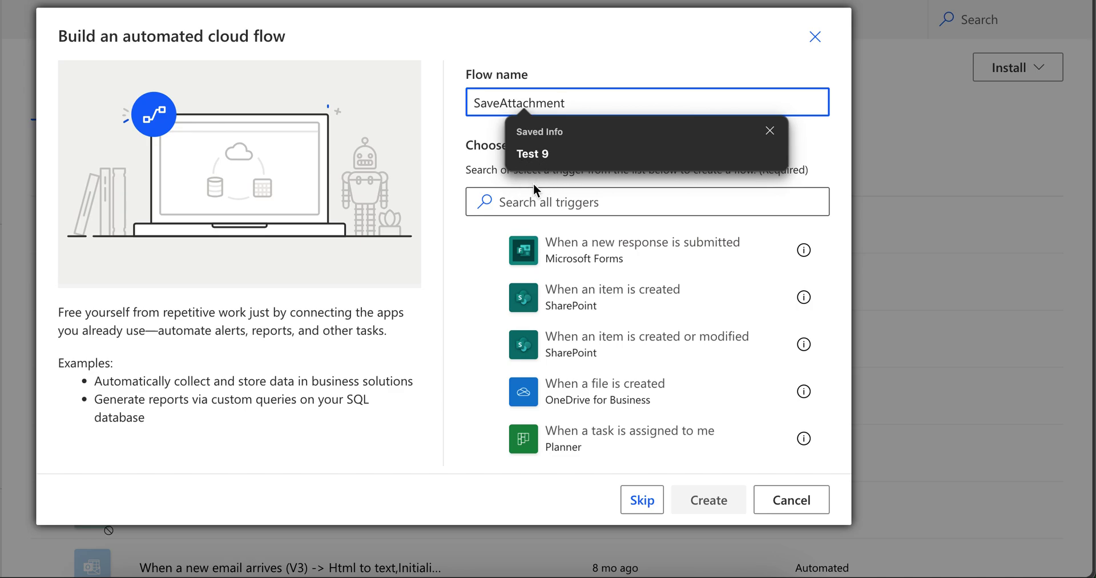
left_click(770, 133)
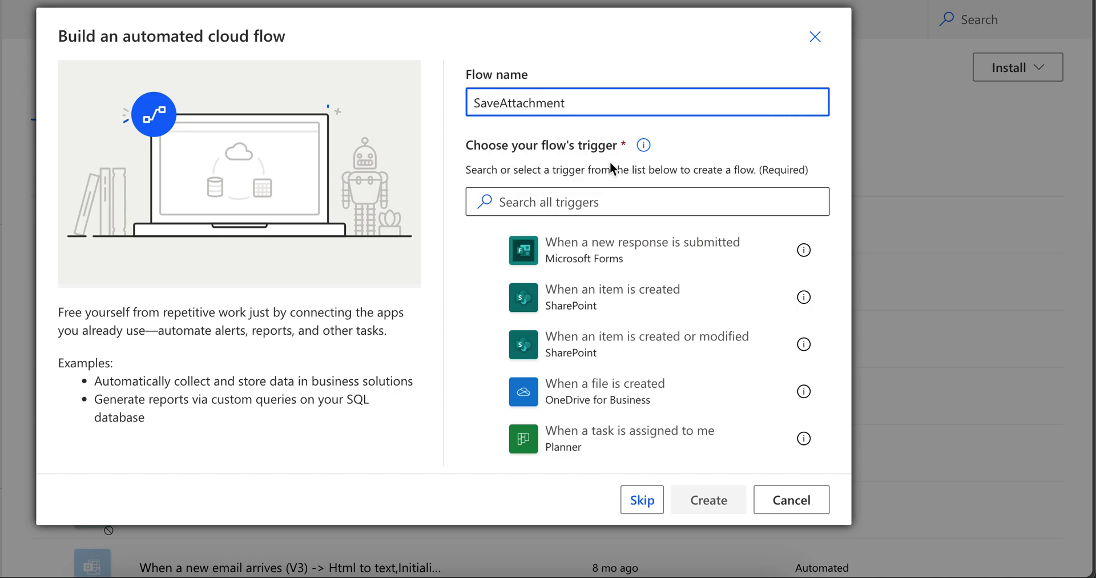
Step: Choose the Office 365 Outlook 'When a new email arrives (V3)' trigger
left_click(592, 200)
type("email arrives")
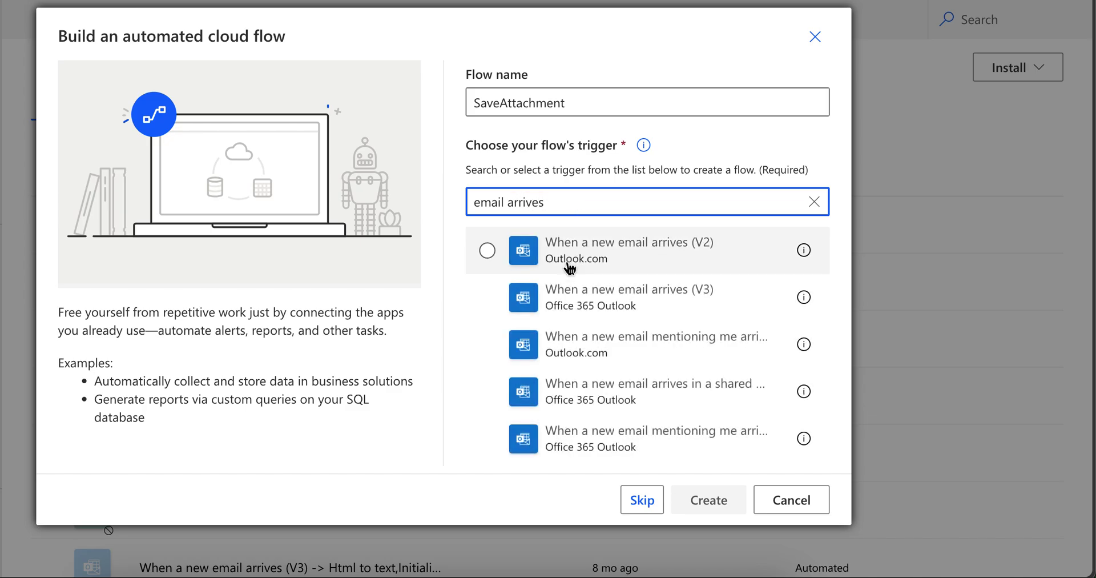
left_click(573, 308)
Step: Create the SaveAttachment flow with the new-email trigger on the Inbox folder
left_click(696, 501)
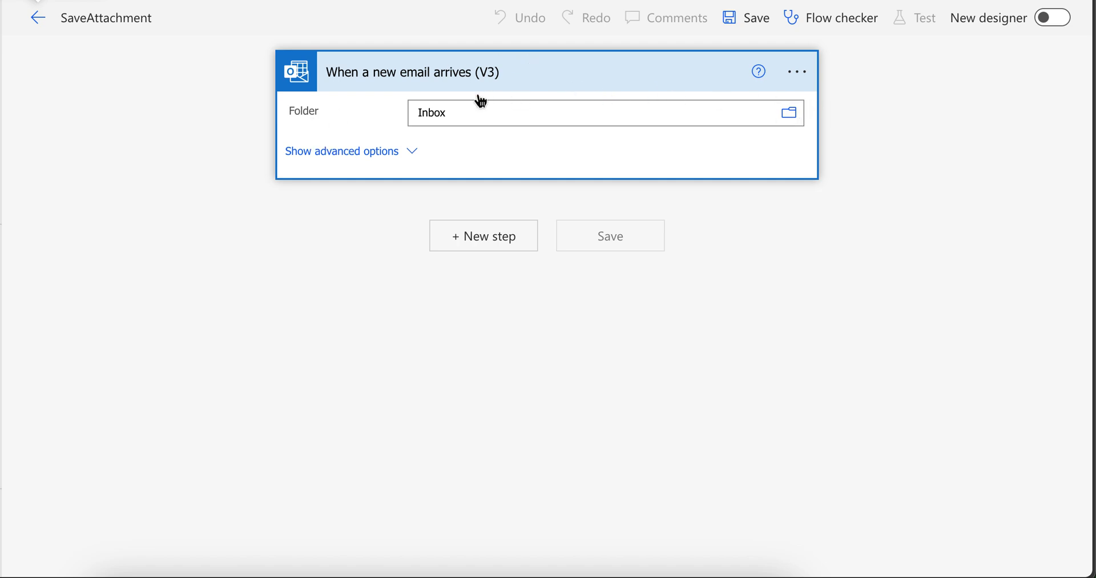
Step: Set the trigger's Include Attachments and Only with Attachments options both to Yes
left_click(358, 153)
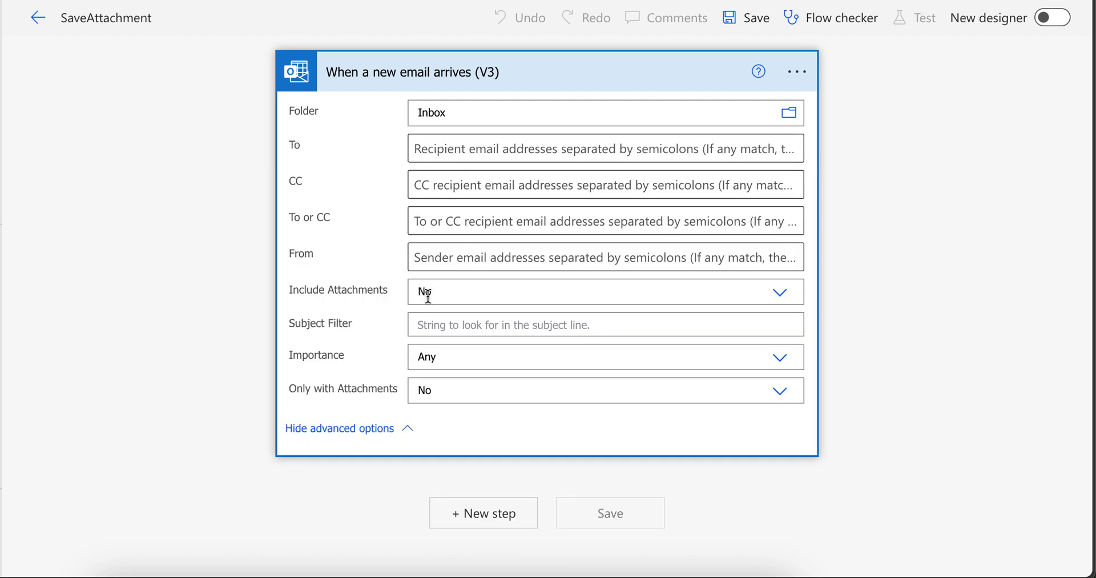
left_click(473, 291)
left_click(444, 336)
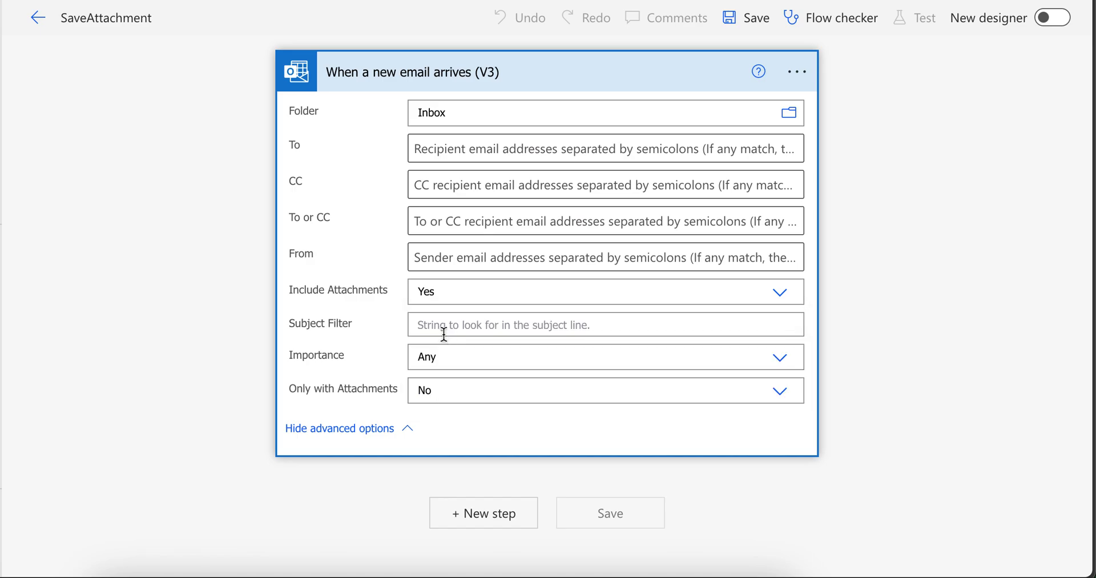
left_click(456, 389)
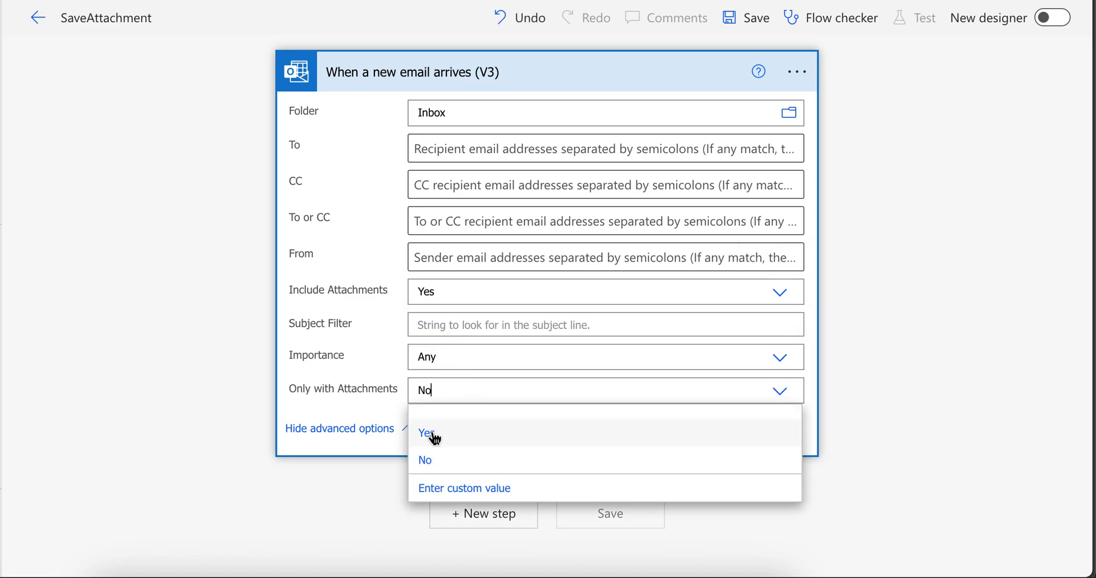
left_click(434, 437)
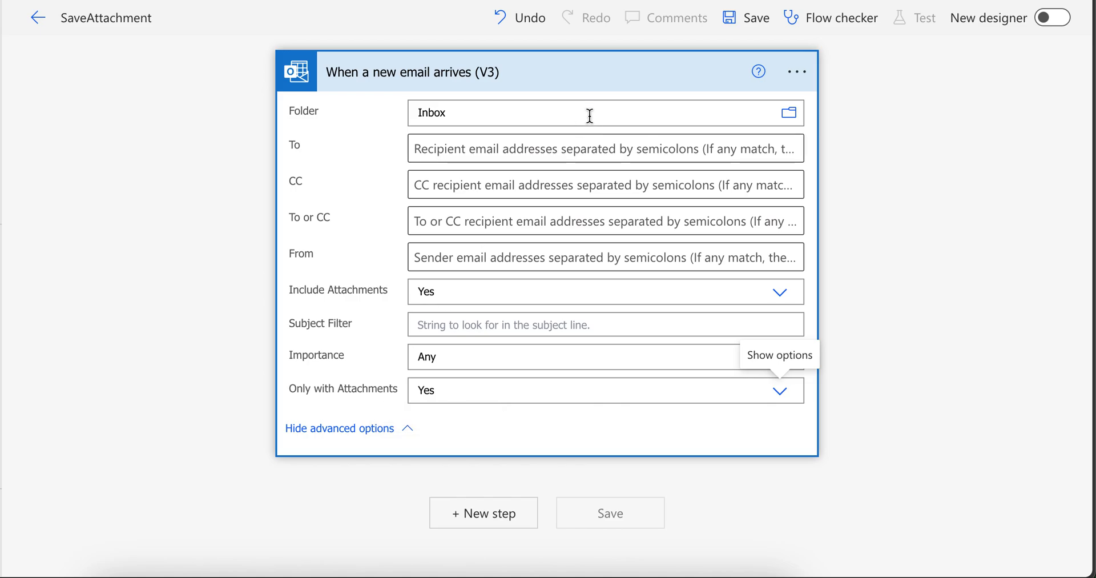
left_click(585, 80)
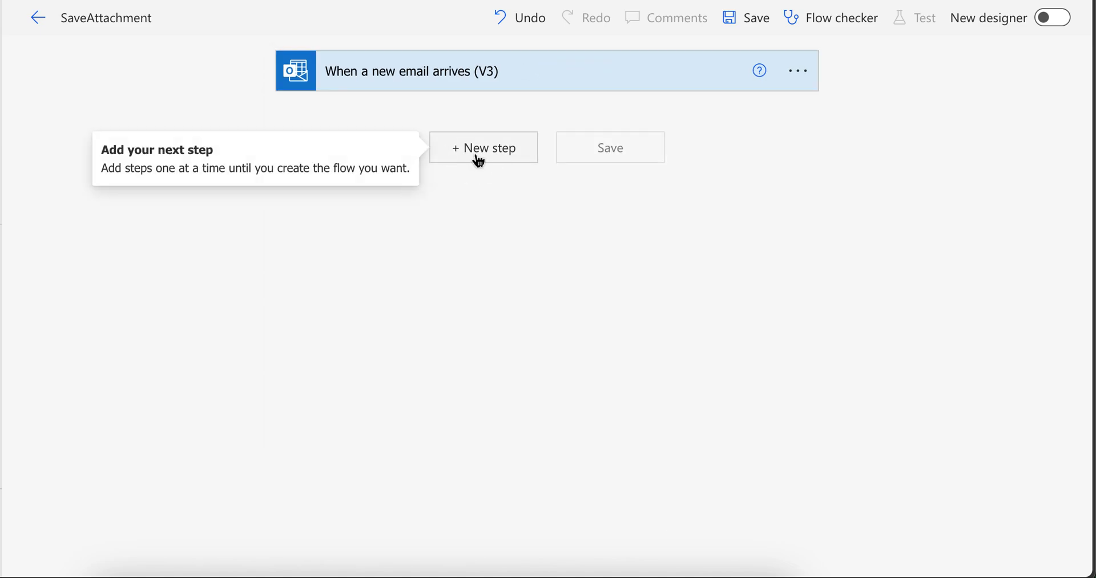
Step: Add a SharePoint Create file action after the email trigger
left_click(477, 158)
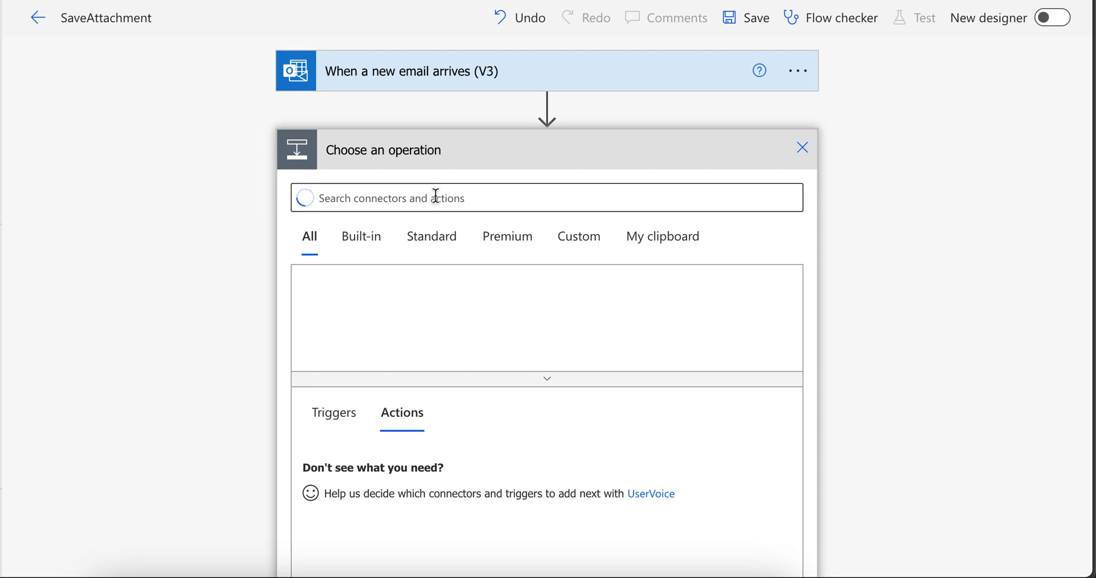
left_click(426, 198)
type("c")
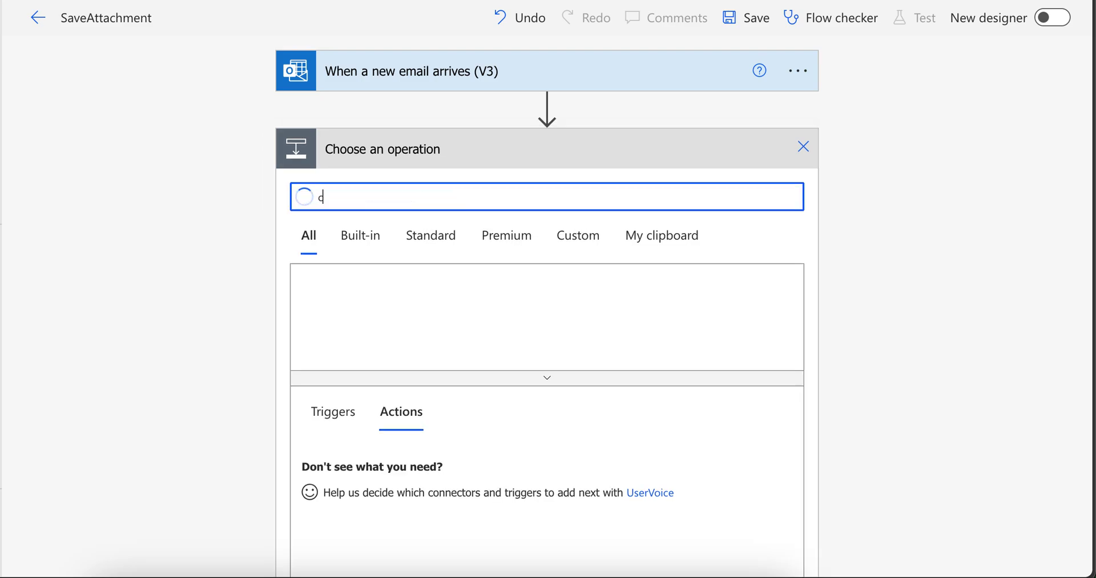
type("reate file")
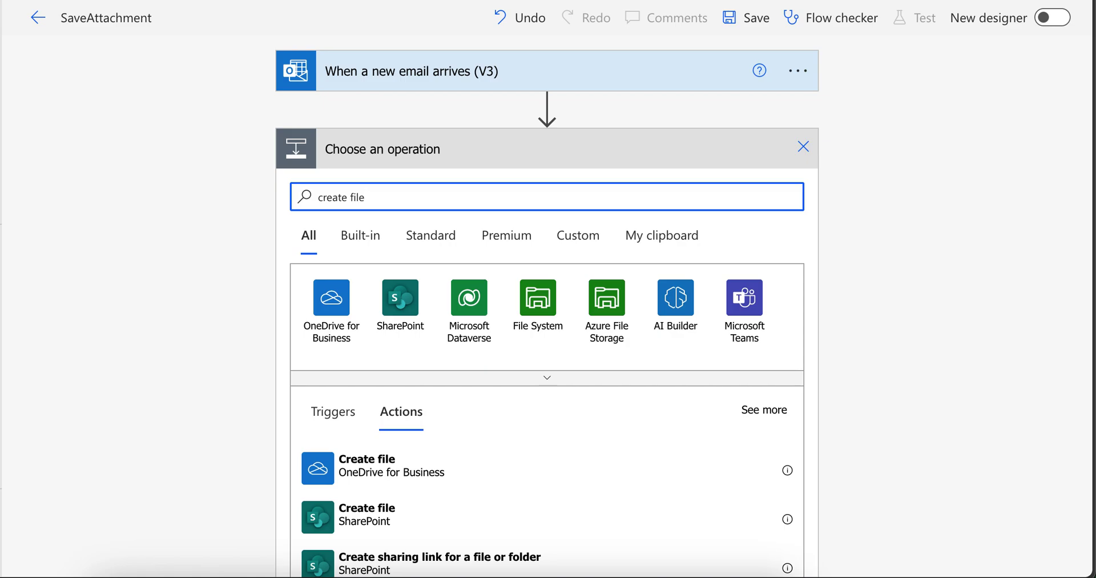
left_click(402, 519)
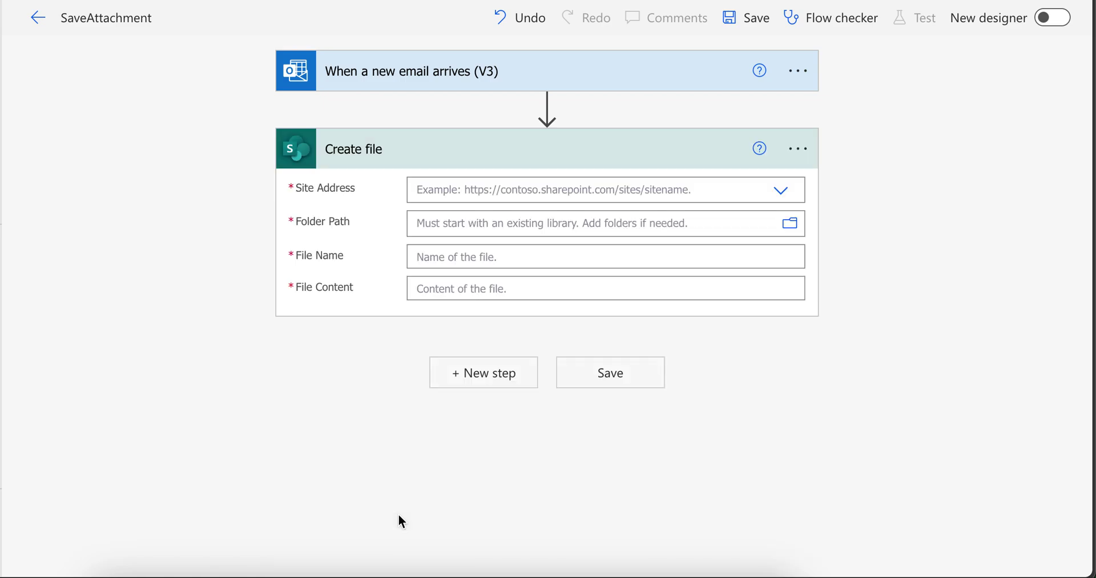
Step: Set the Create file Site Address to the TestSite SharePoint site
left_click(482, 187)
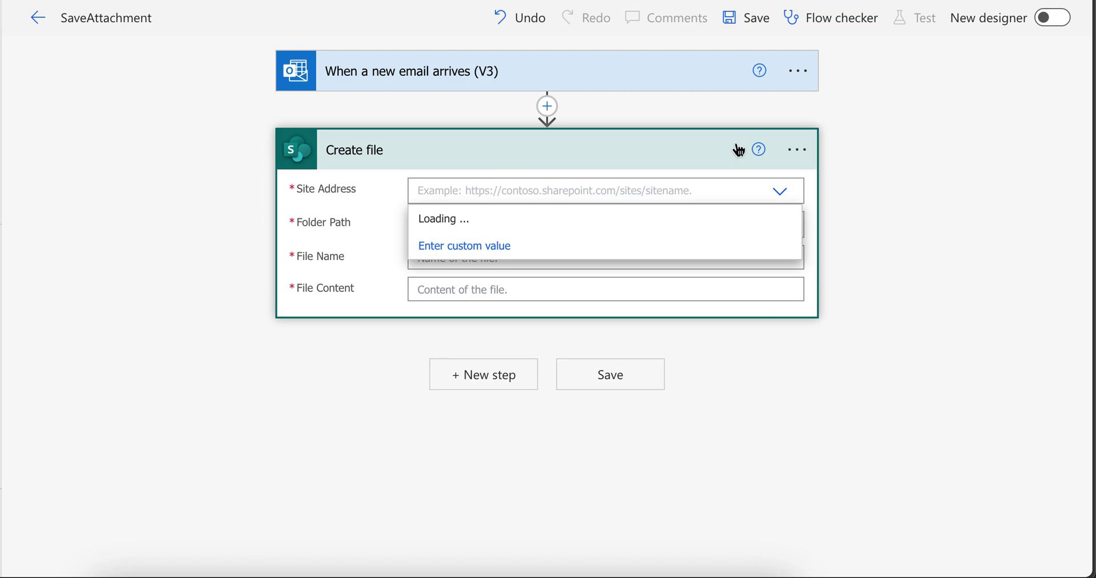
left_click(869, 145)
left_click(599, 193)
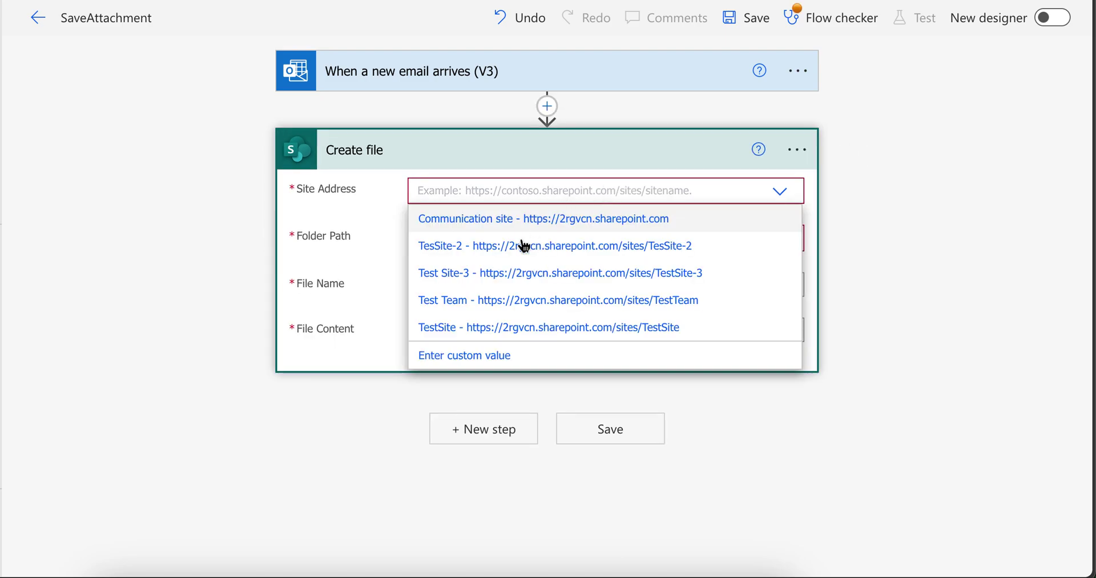
left_click(474, 333)
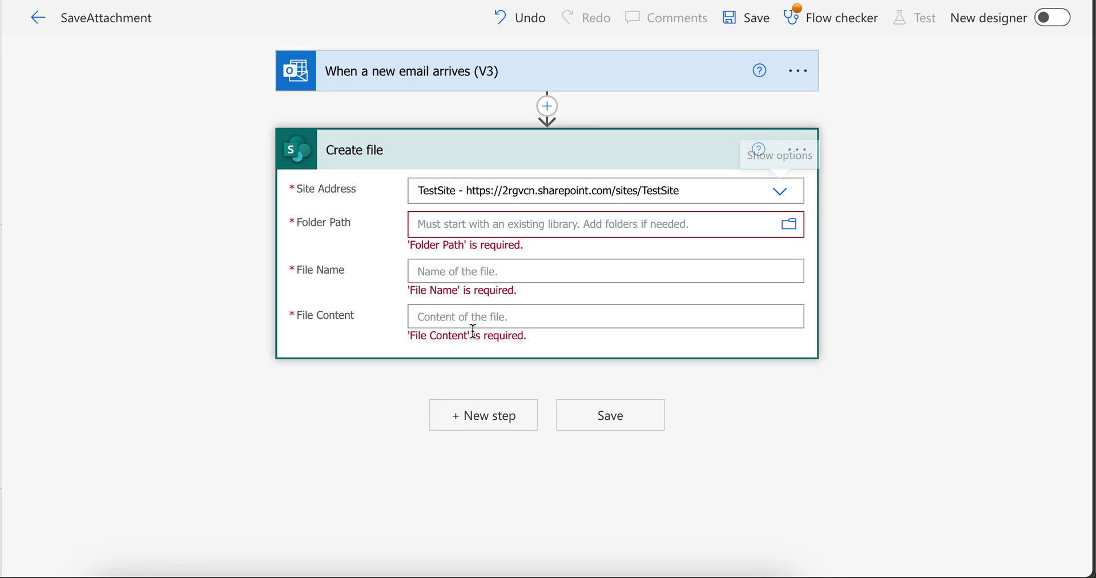
Step: Set the Folder Path to /ForYouTube/Attachments
left_click(788, 227)
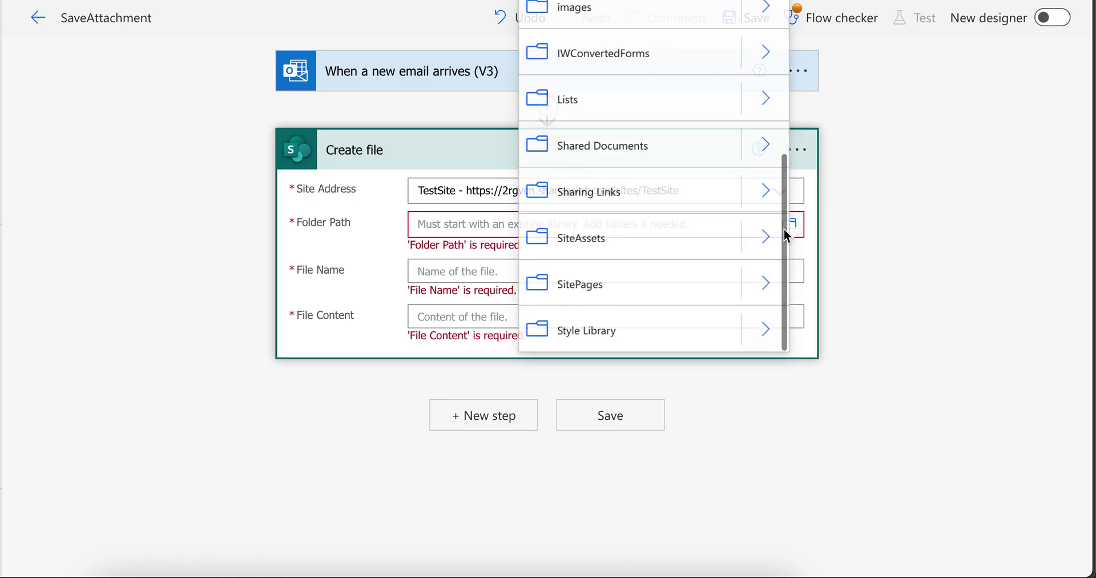
scroll(685, 213, "up", 5)
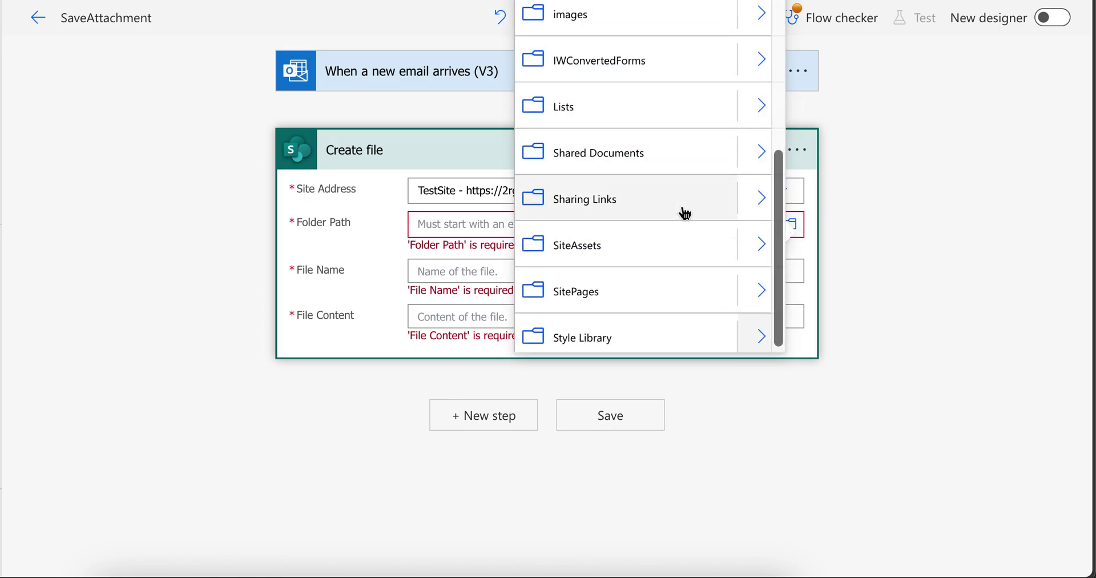
scroll(674, 205, "down", 1)
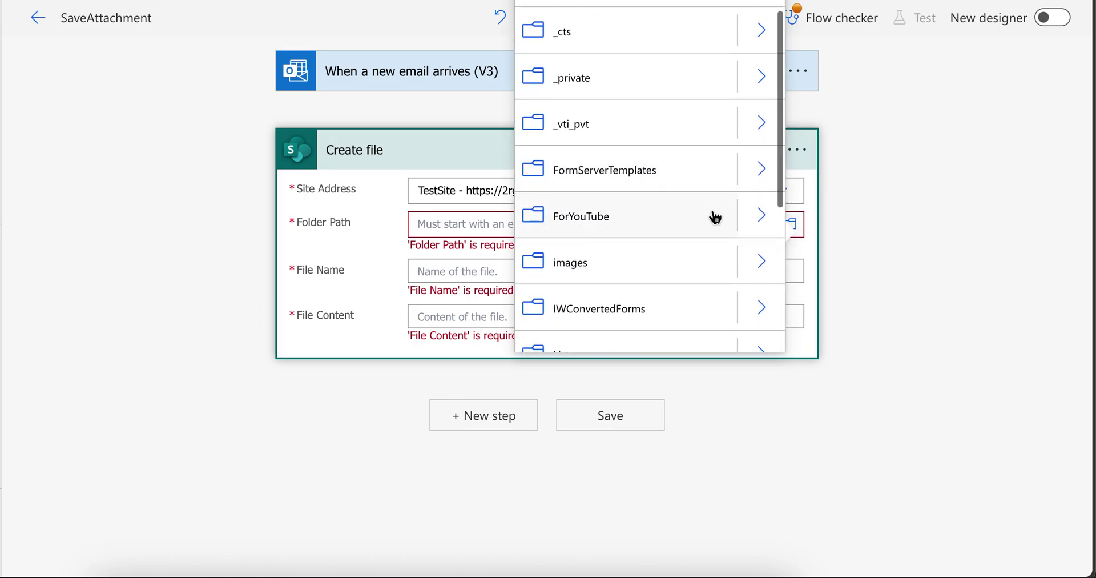
left_click(751, 217)
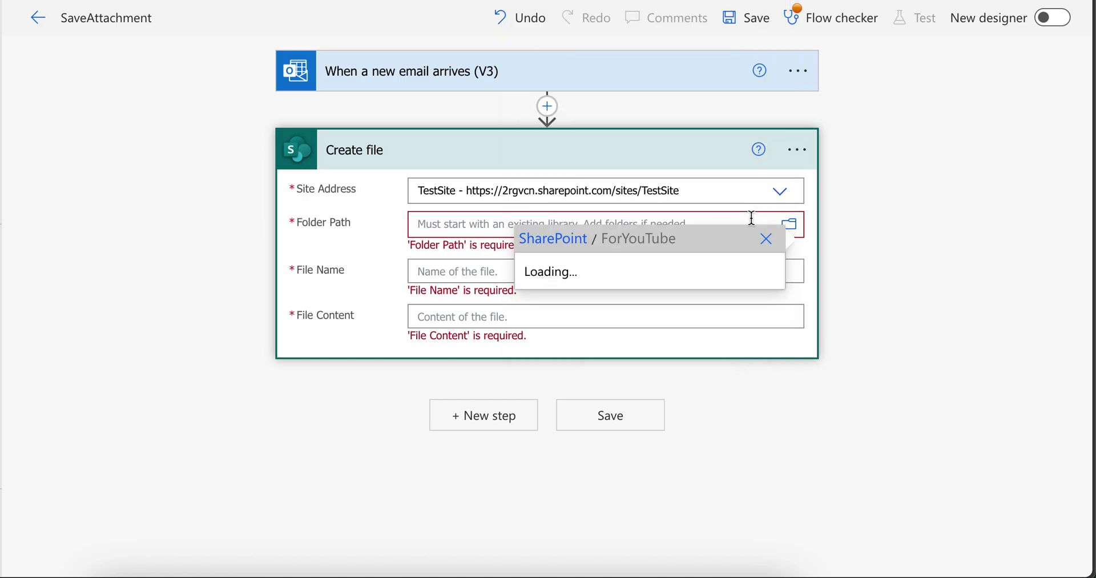
left_click(571, 276)
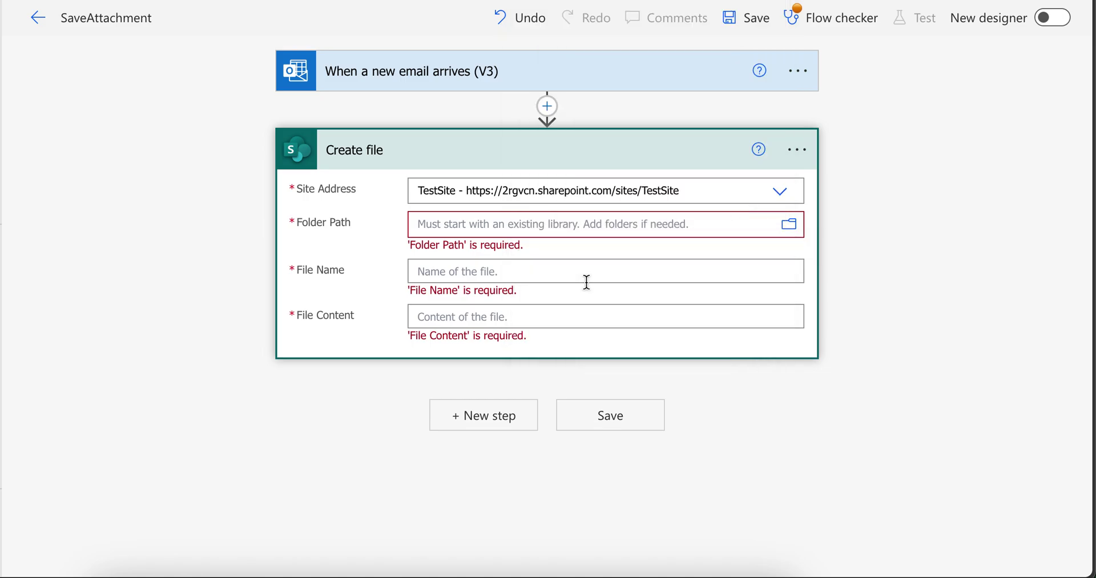
Step: Set File Name to the Attachments Name dynamic content, creating the Apply to each loop
left_click(485, 274)
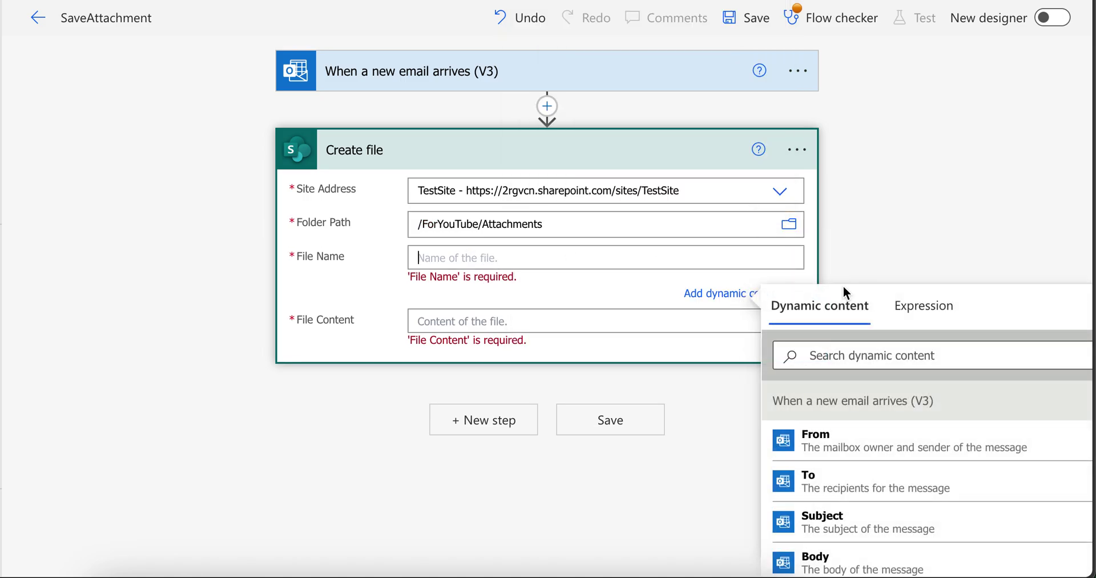
left_click(839, 356)
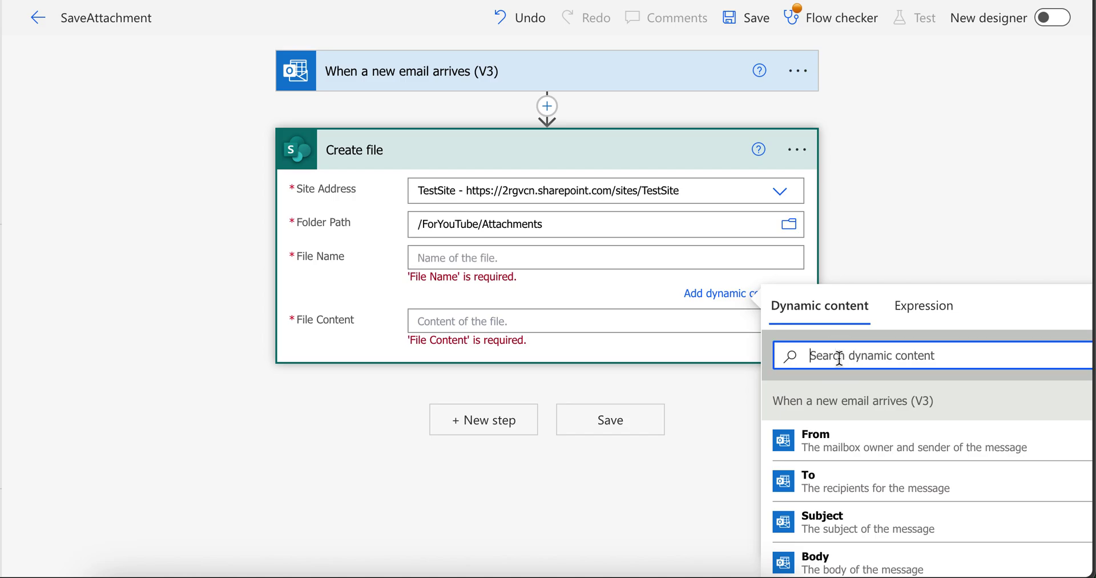
type("atta")
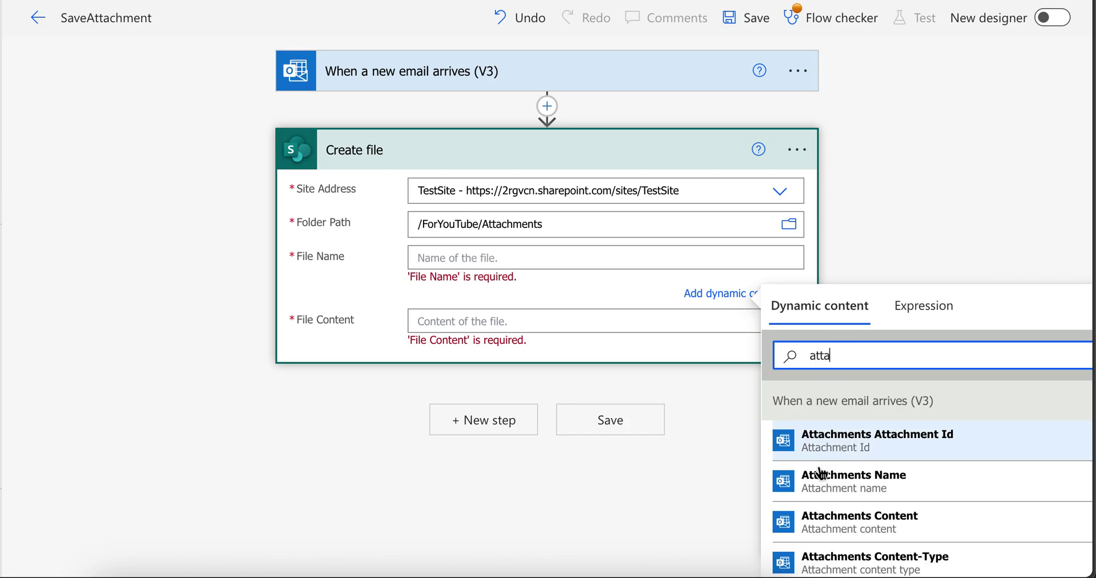
left_click(850, 482)
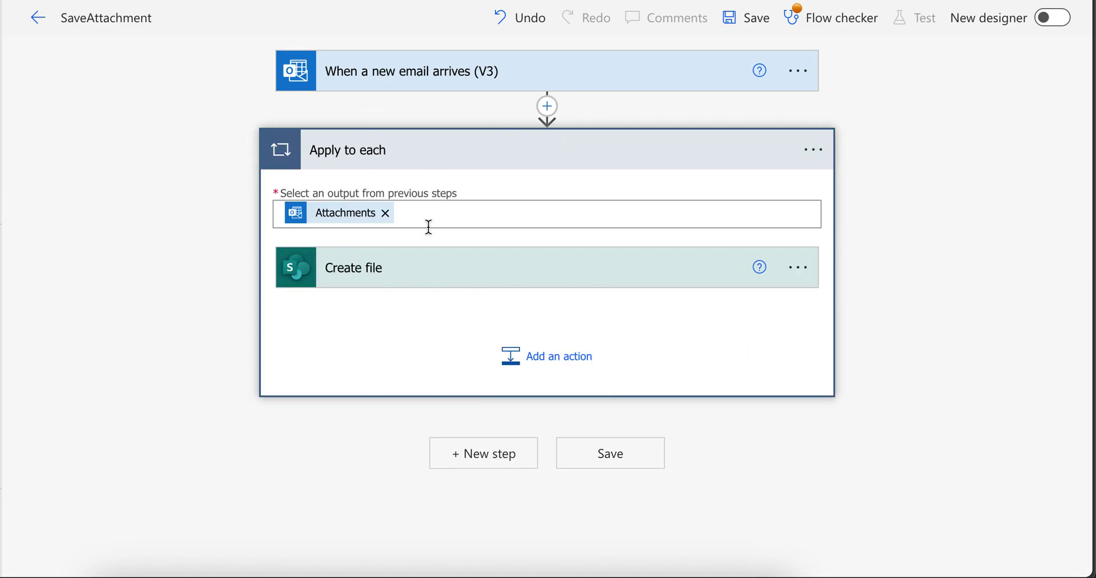
left_click(416, 269)
scroll(434, 285, "down", 2)
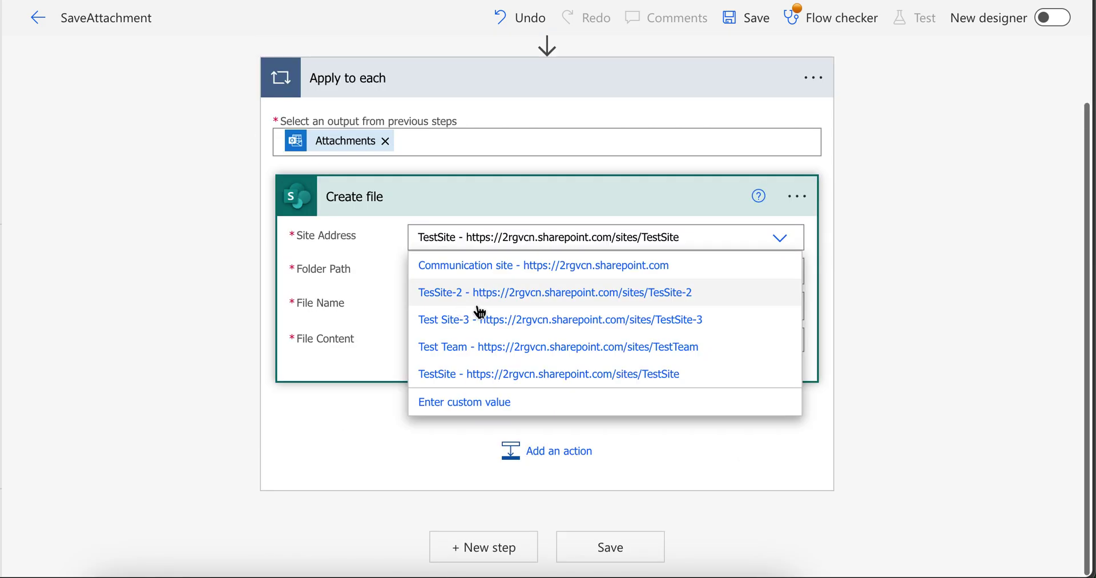
left_click(935, 201)
Step: Set File Content to the Attachments Content dynamic content and collapse the loop
left_click(566, 341)
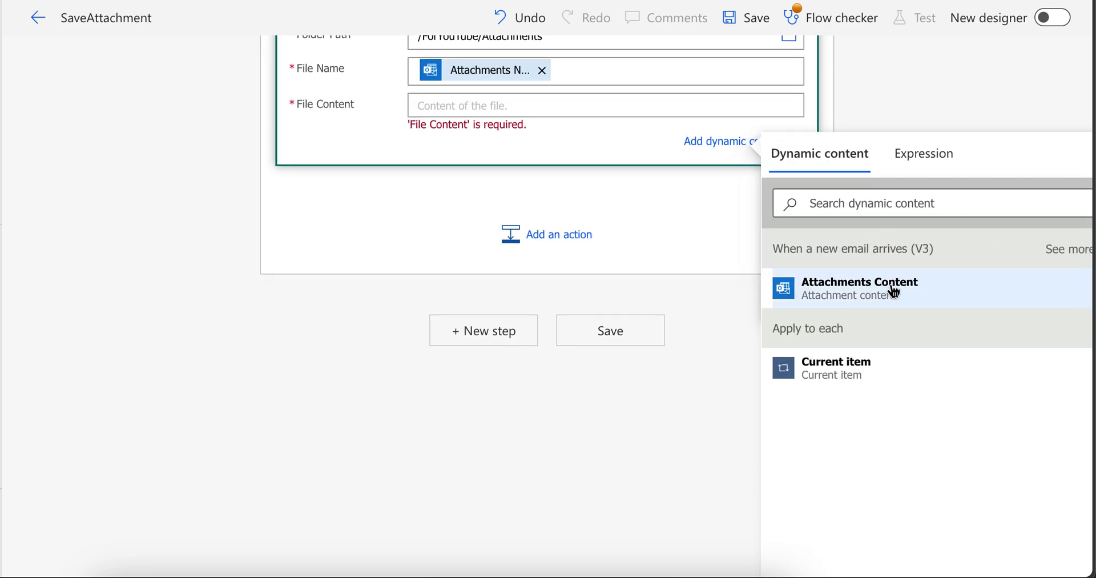
left_click(841, 206)
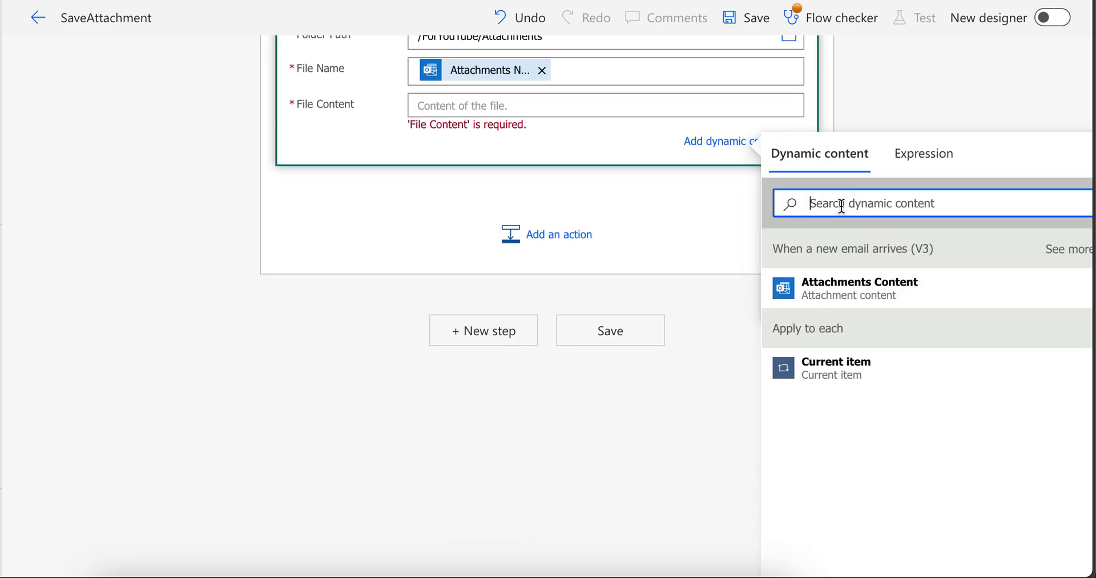
type("co")
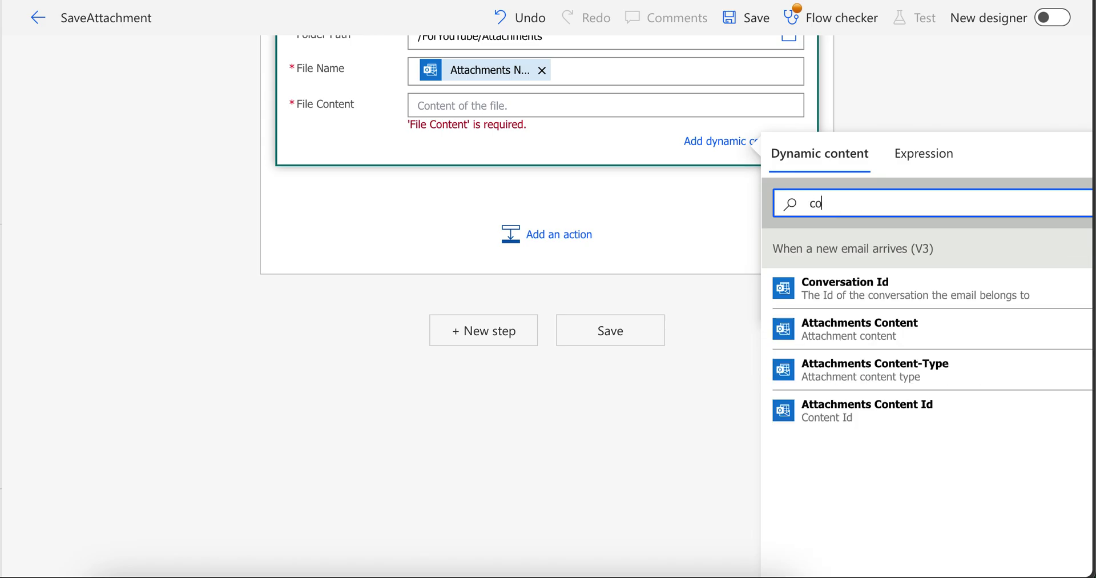
type("ntent")
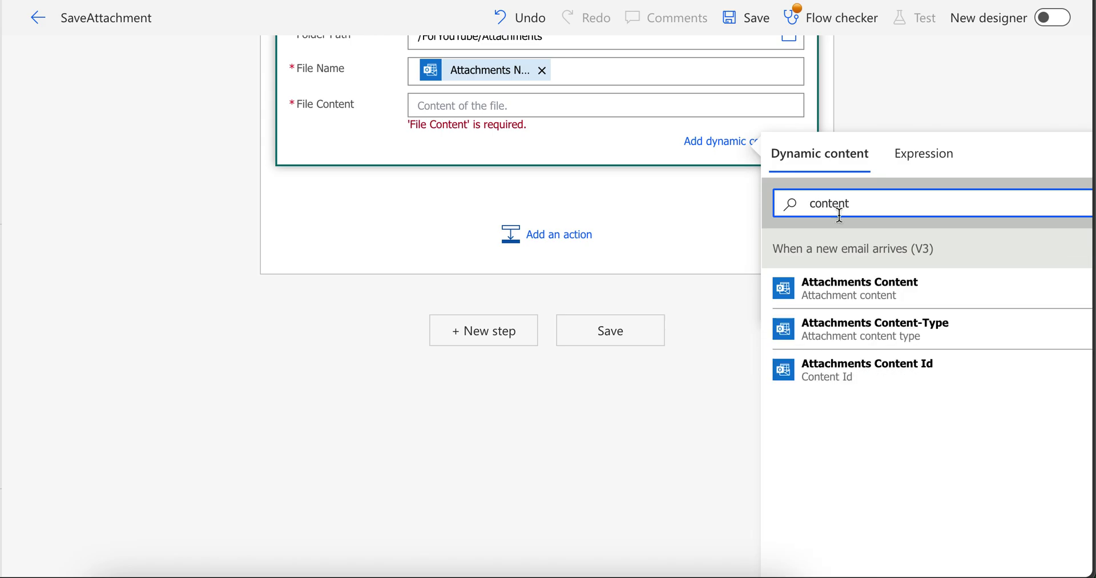
left_click(885, 299)
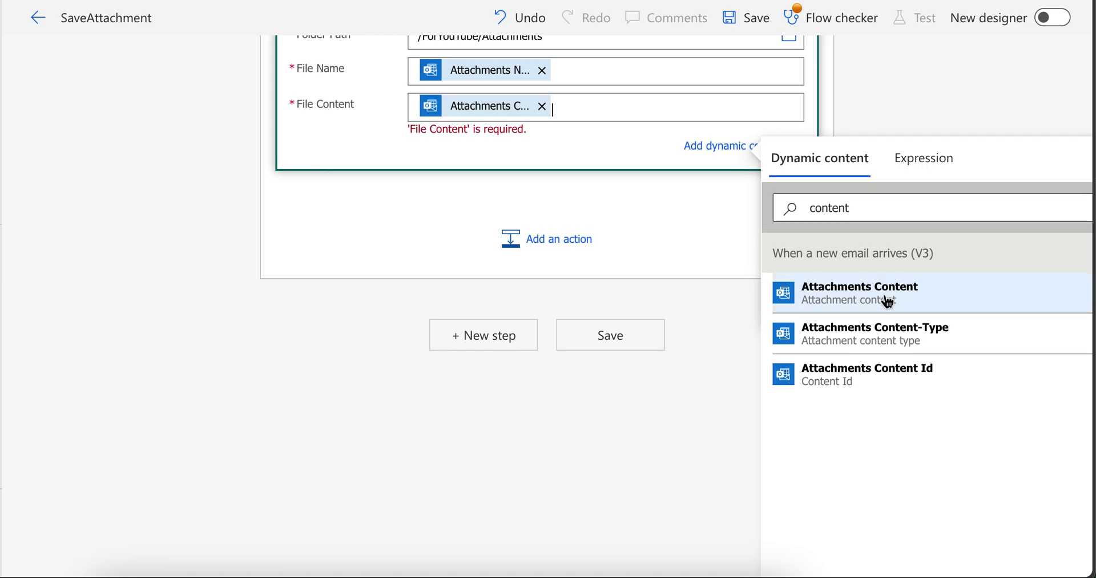
left_click(916, 108)
scroll(916, 108, "up", 5)
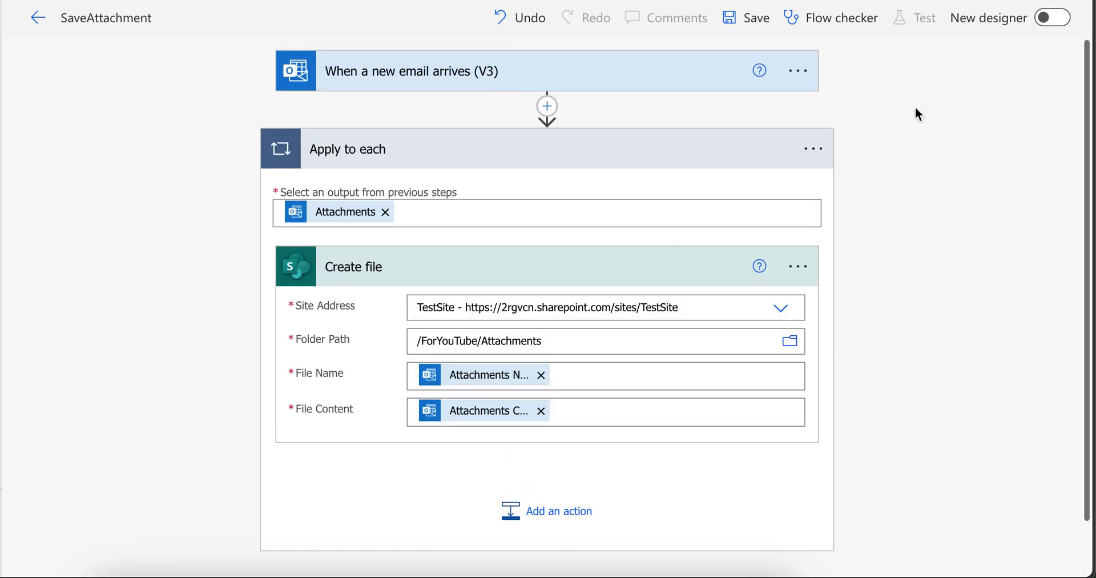
left_click(631, 149)
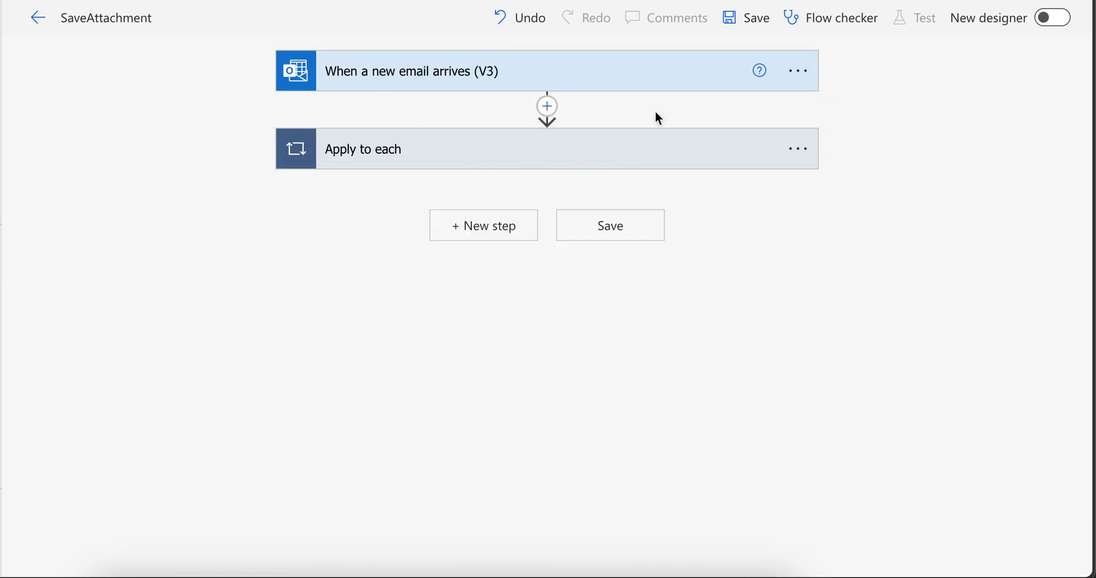
Step: Save the SaveAttachment flow and briefly check the Apply to each loop
left_click(770, 27)
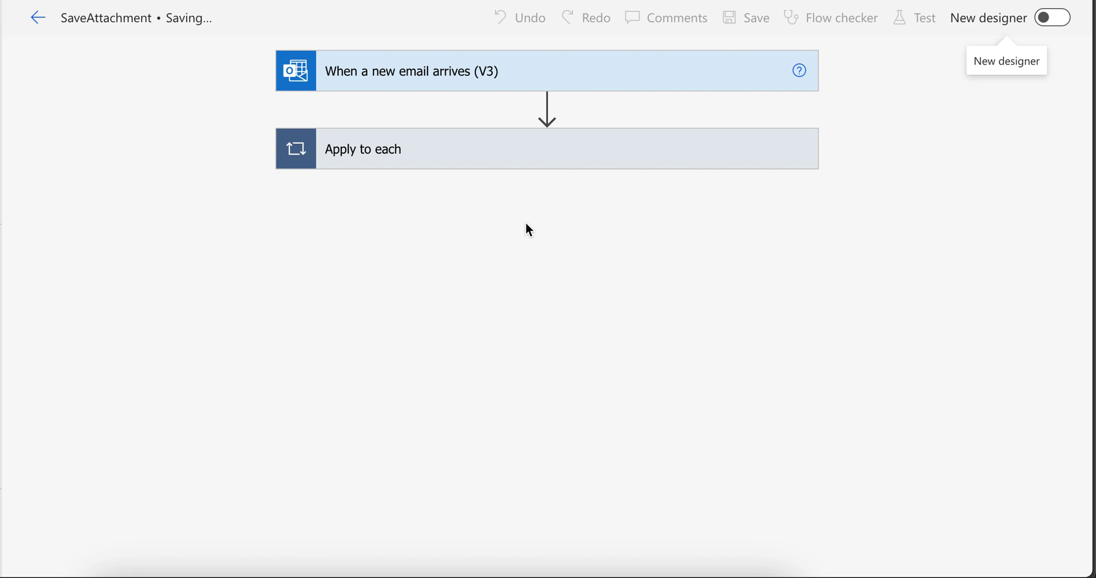
left_click(622, 140)
left_click(487, 161)
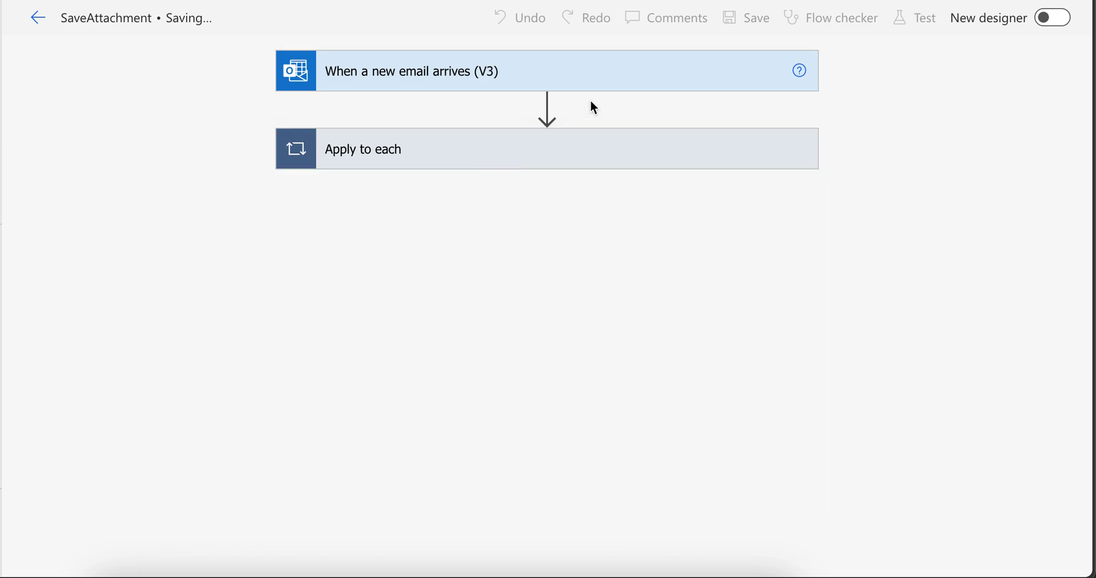
Step: Review the email trigger's settings, then expand the Apply to each loop
left_click(673, 80)
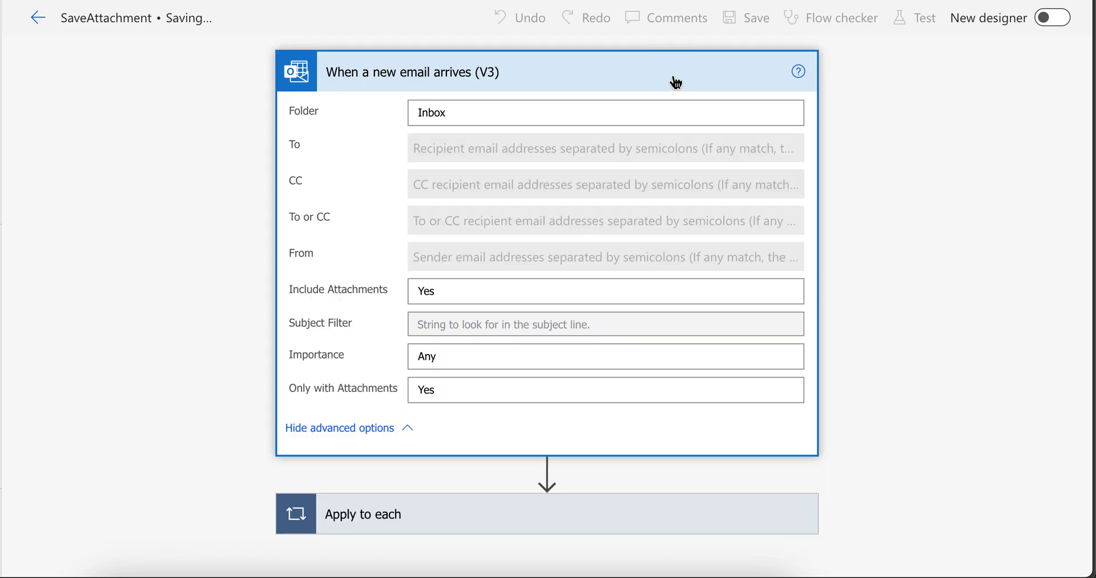
left_click(675, 83)
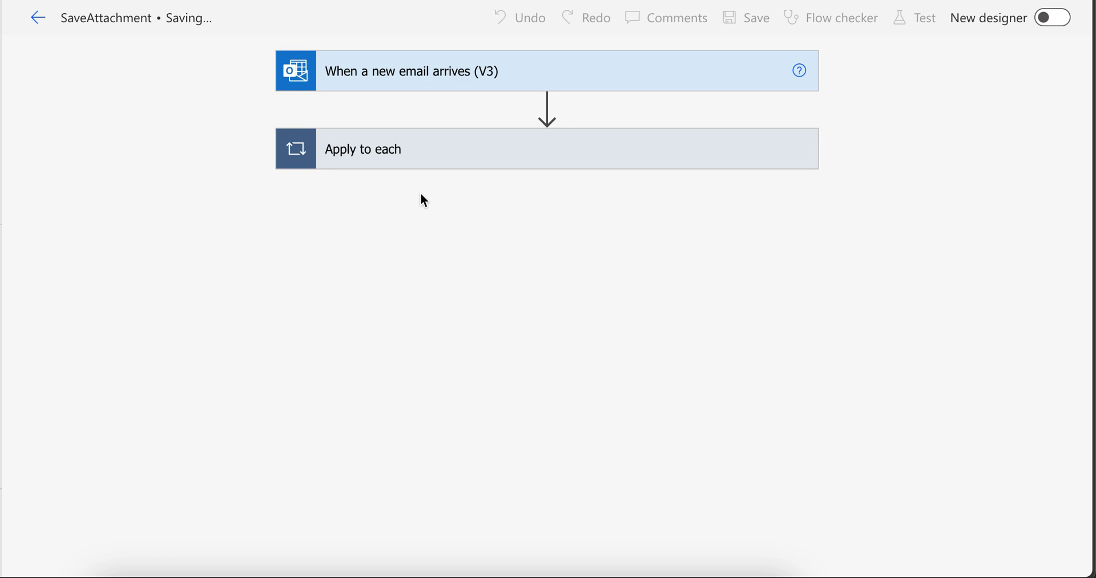
left_click(523, 75)
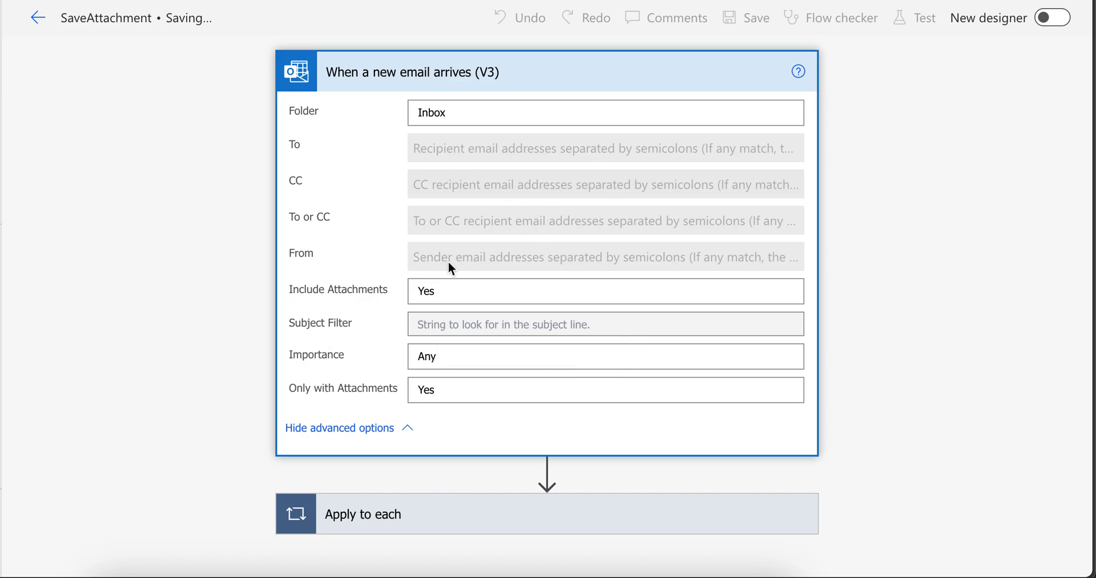
scroll(339, 323, "down", 1)
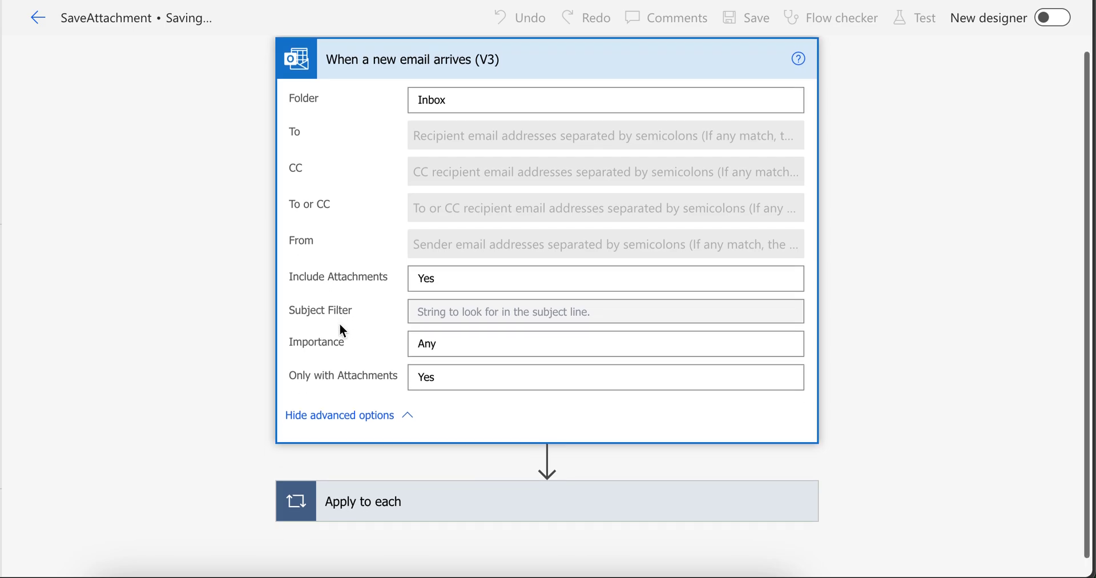
left_click(521, 66)
left_click(448, 136)
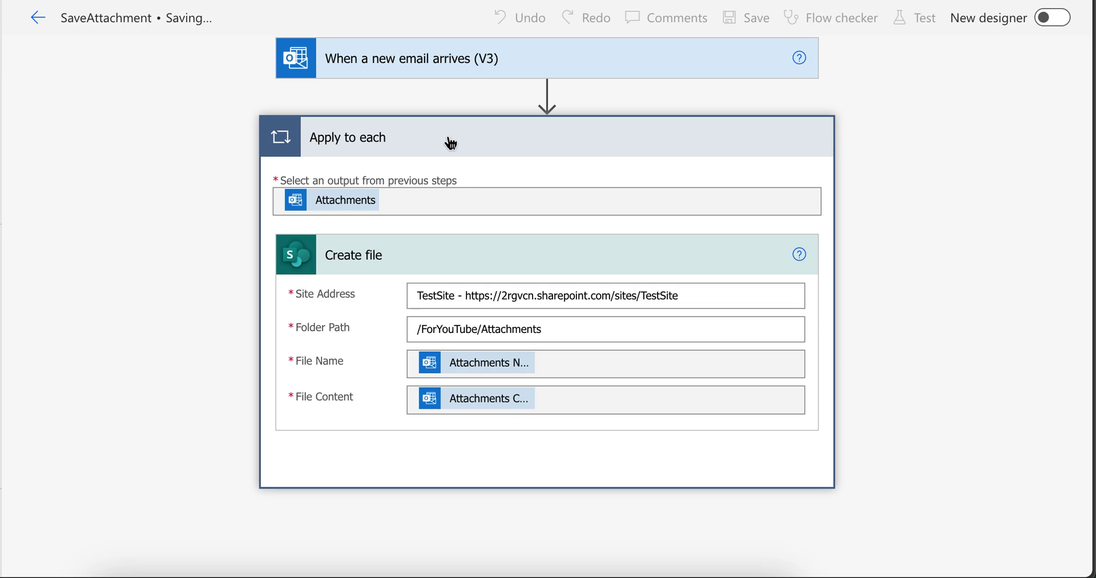